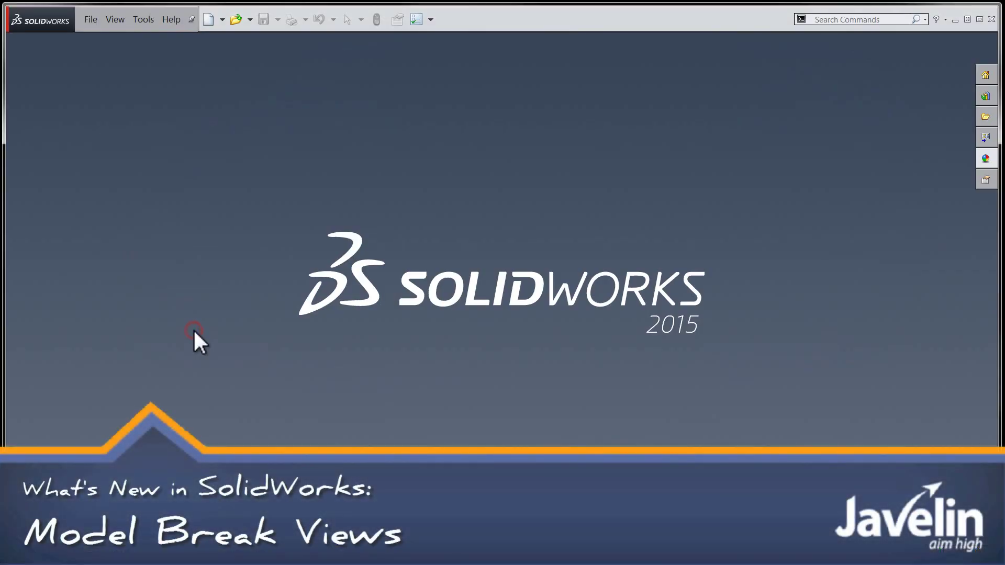
# Open ROLLER CART.SLDPRT from the recent documents.
pyautogui.press('r')
pyautogui.click(367, 134)
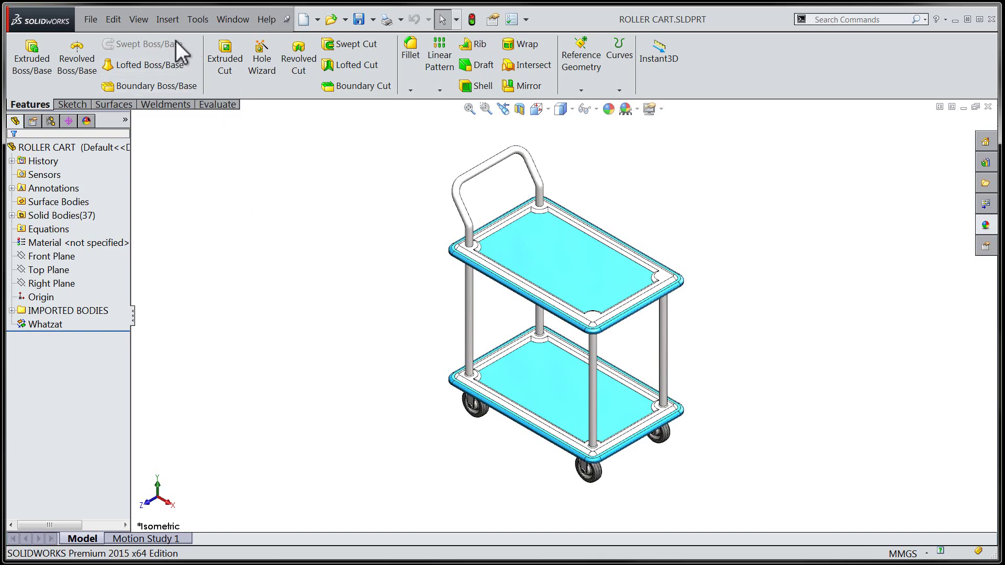
# Start a Model Break View with two Top Plane break planes, checking it from the left and isometric views.
pyautogui.click(167, 19)
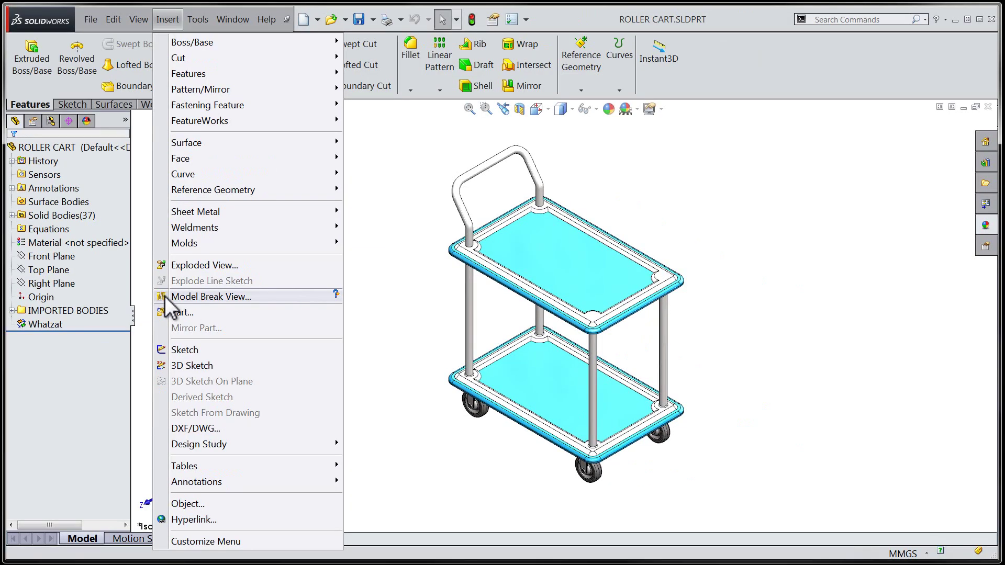
pyautogui.click(205, 297)
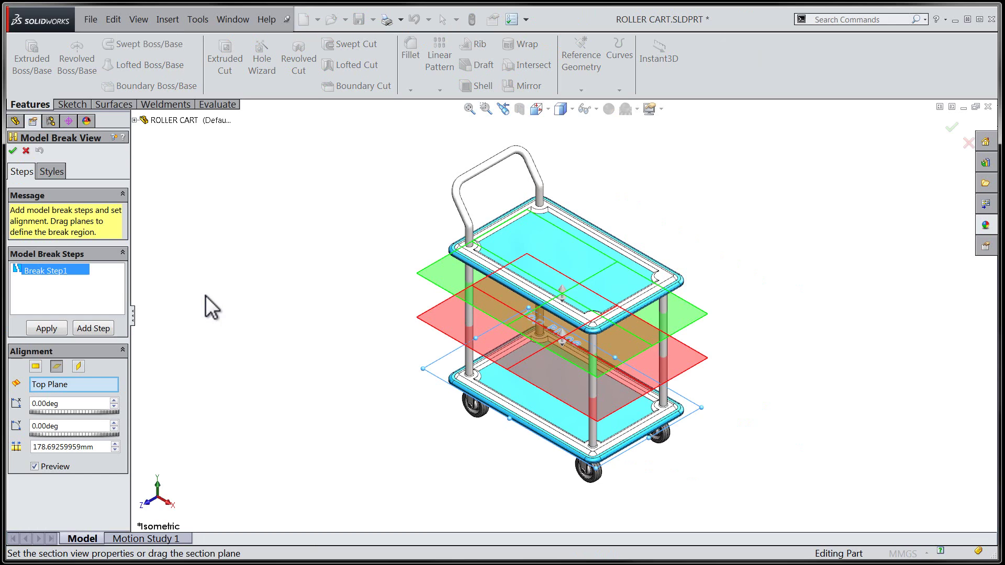
pyautogui.moveTo(312, 314); pyautogui.dragTo(267, 313, button='right')
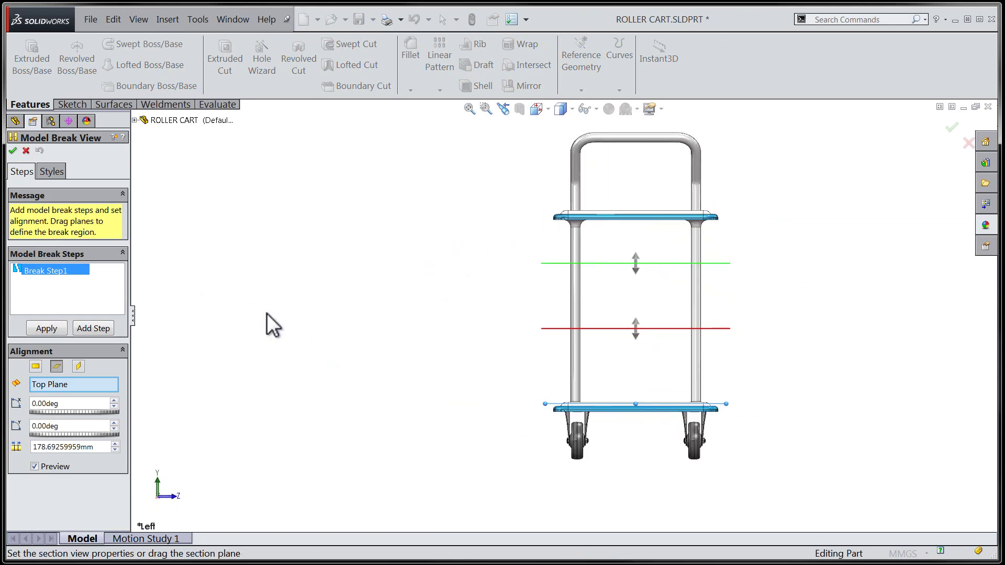
pyautogui.hotkey('ctrl', '7')
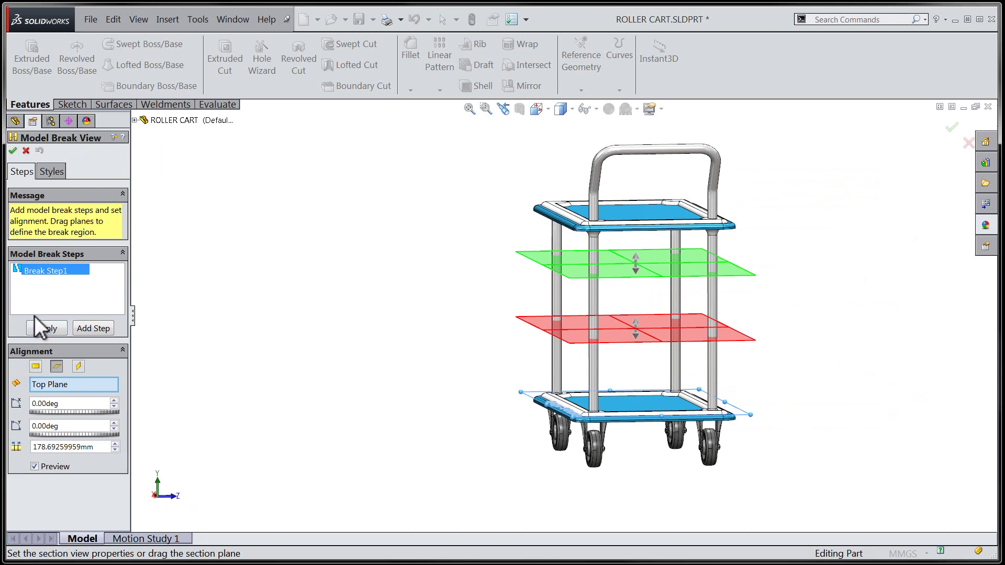
# Apply the leg break and choose the saddle-shaped curved break style with the second method.
pyautogui.click(45, 173)
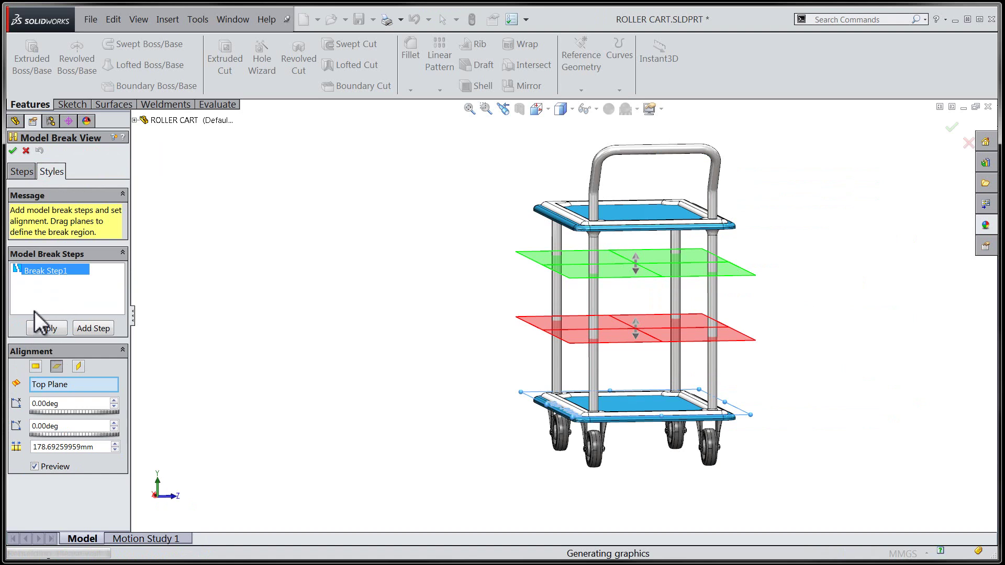
pyautogui.click(45, 328)
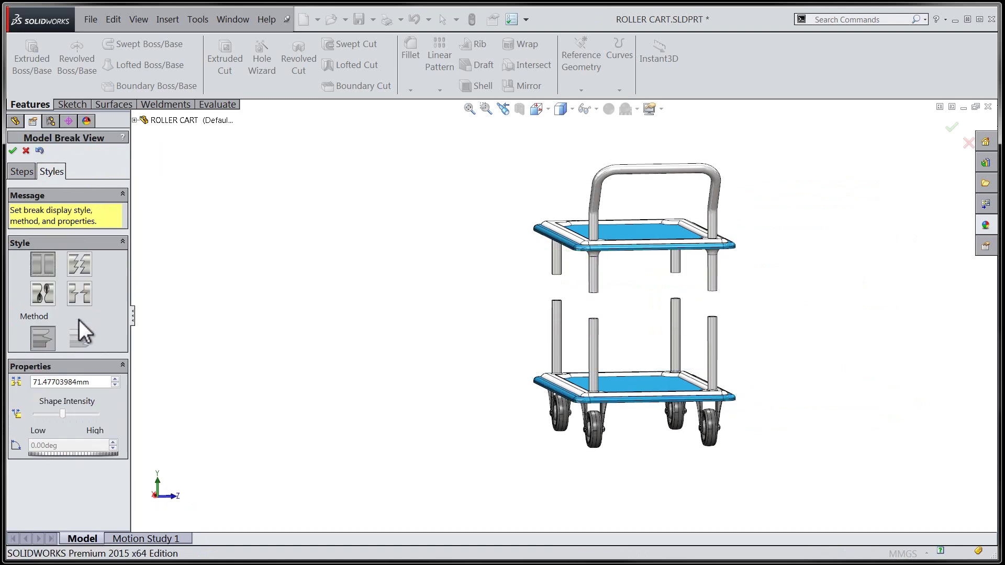
pyautogui.click(39, 295)
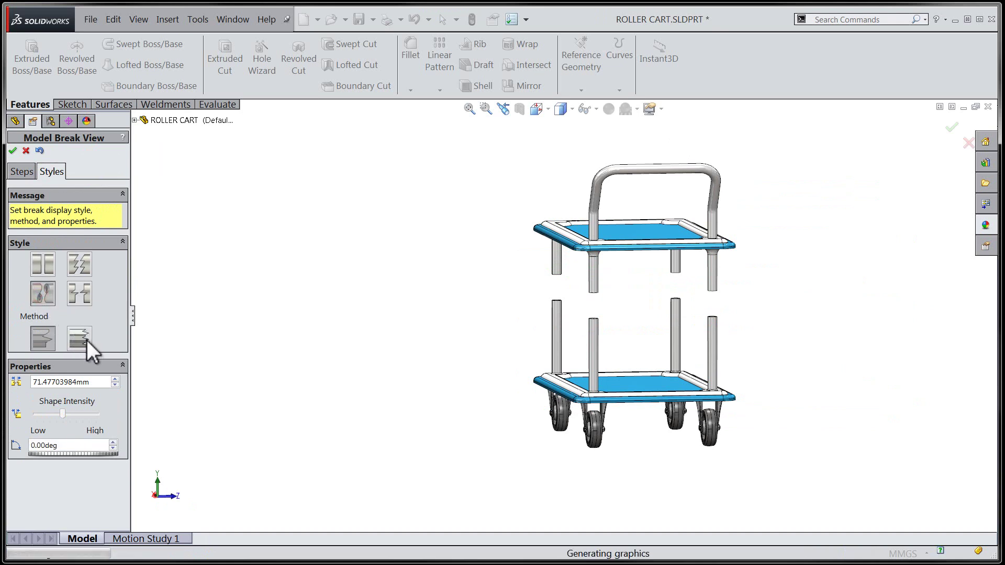
pyautogui.click(86, 339)
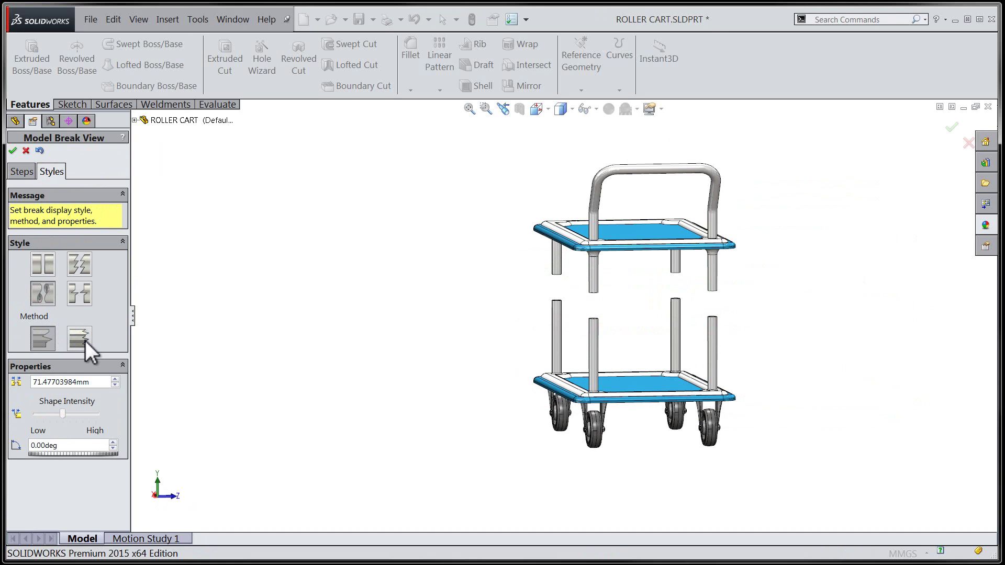
# Set the break gap to 2in (50.80 mm) and lower the shape intensity to Low.
pyautogui.doubleClick(41, 383)
pyautogui.write('2')
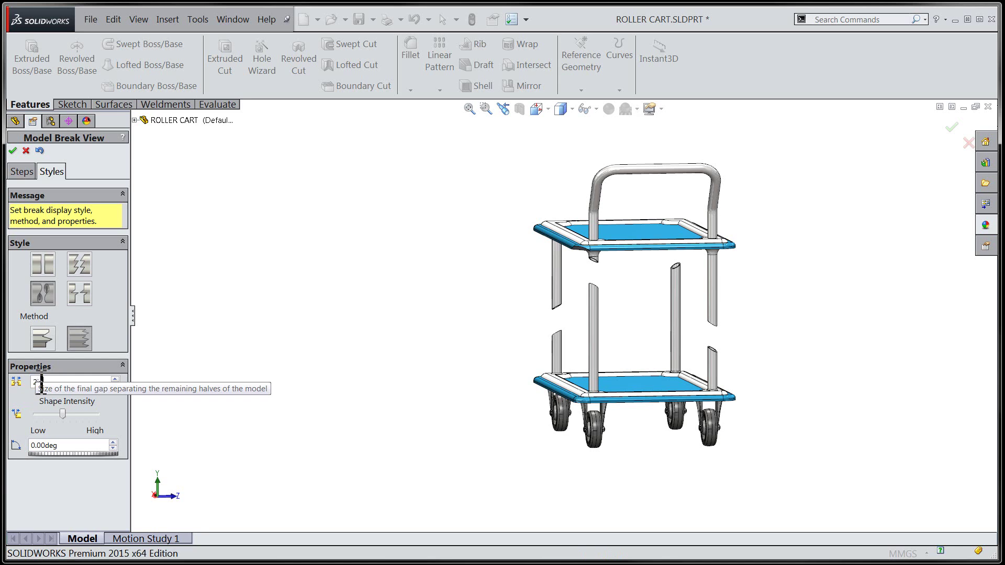
pyautogui.write('in')
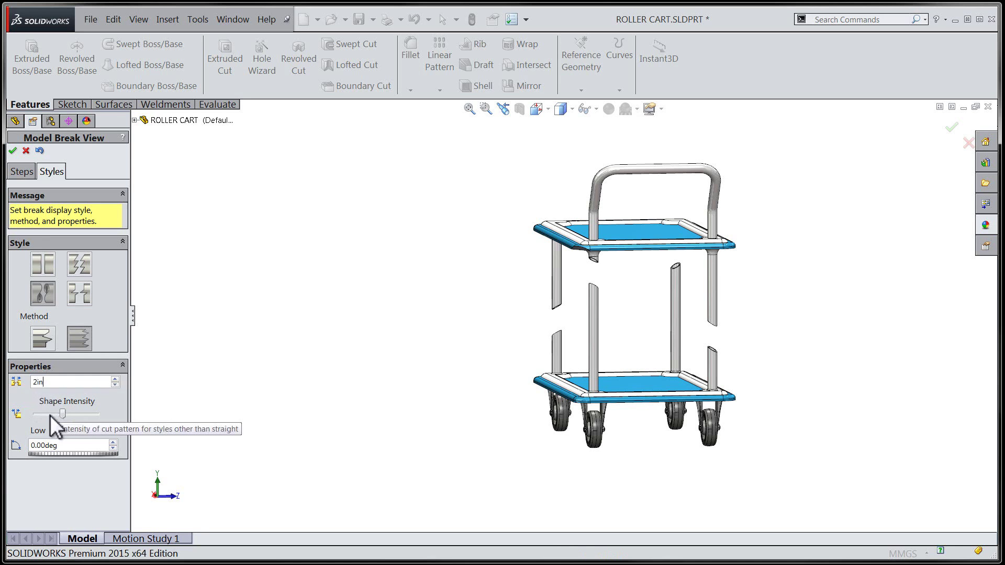
pyautogui.click(49, 416)
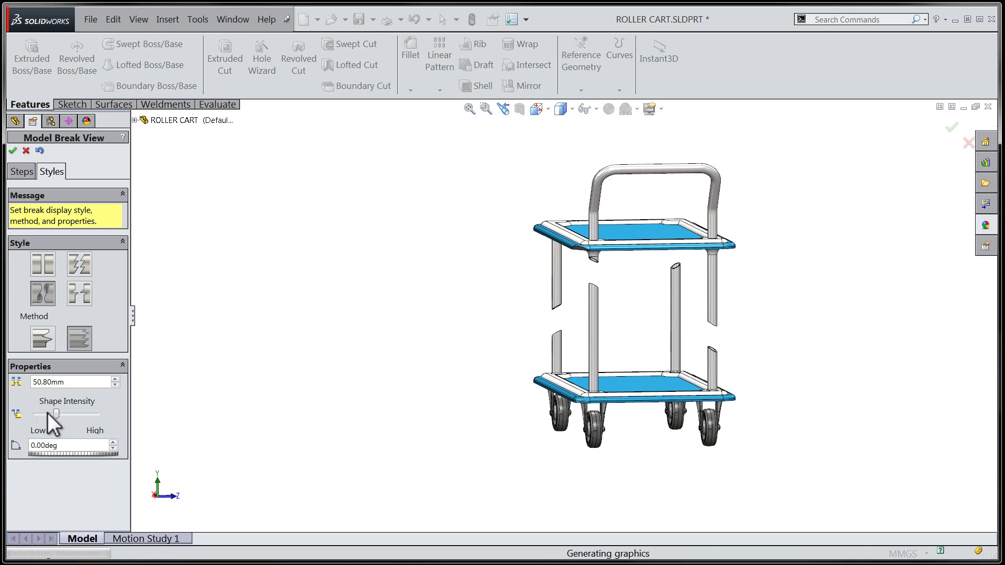
pyautogui.click(47, 414)
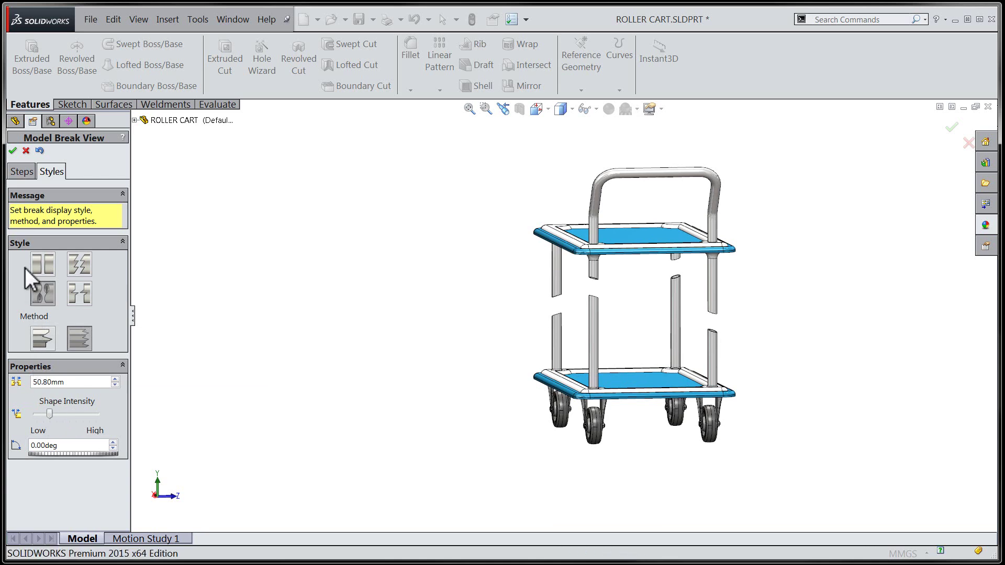
# Reposition Break Step1's planes between the shelves, spacing them 329.69 mm apart across the legs.
pyautogui.click(23, 171)
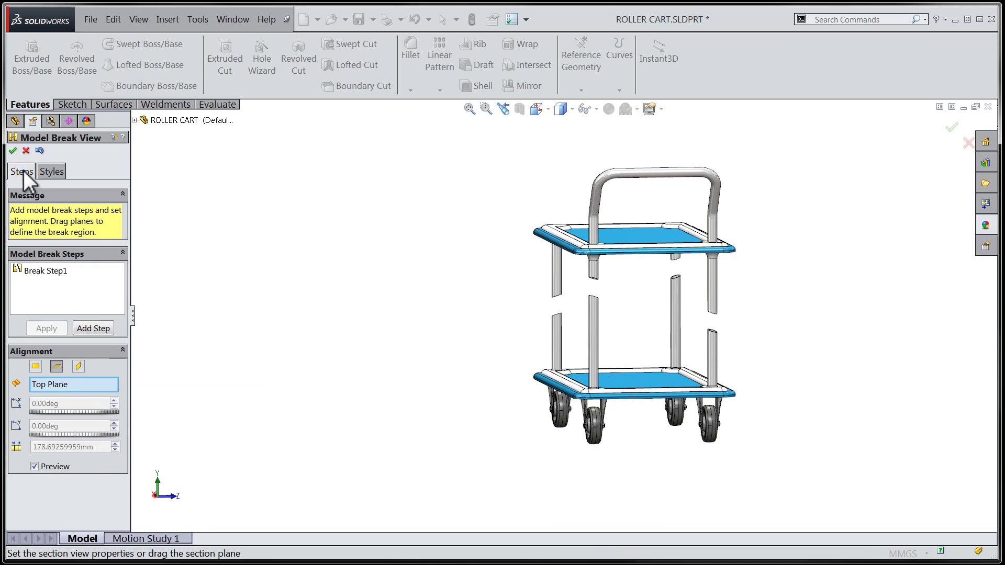
pyautogui.click(28, 269)
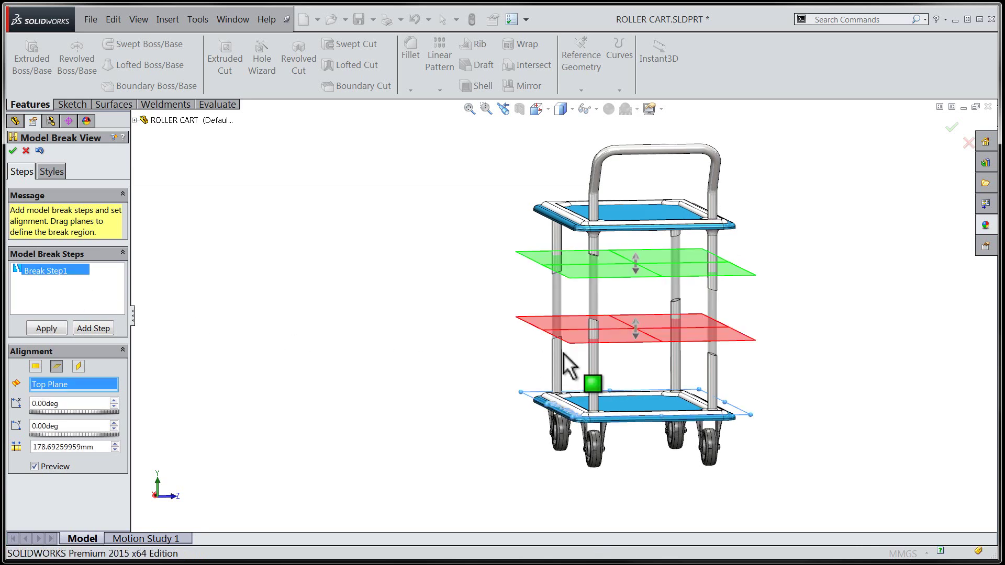
pyautogui.moveTo(641, 331); pyautogui.dragTo(635, 381)
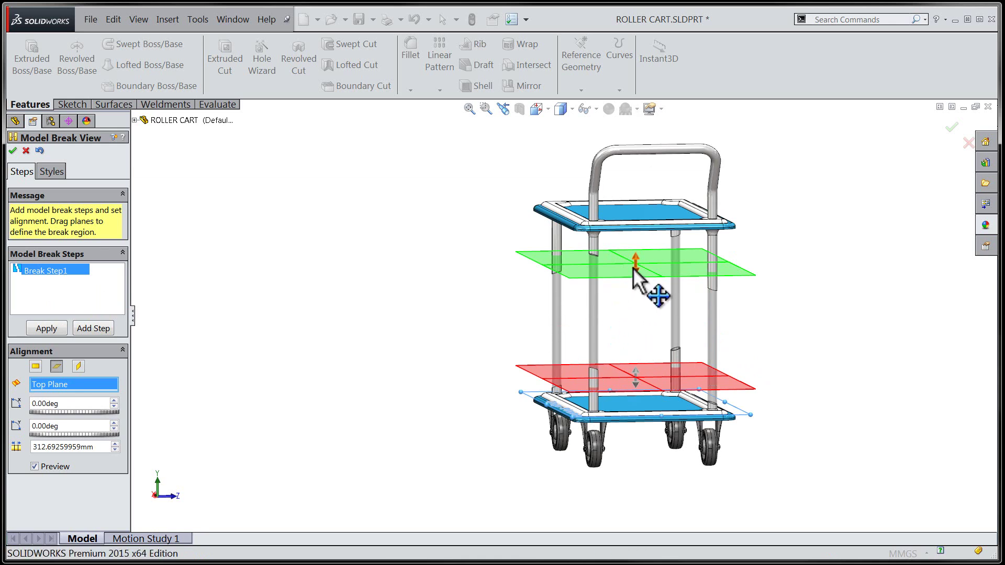
pyautogui.moveTo(636, 271); pyautogui.dragTo(631, 261)
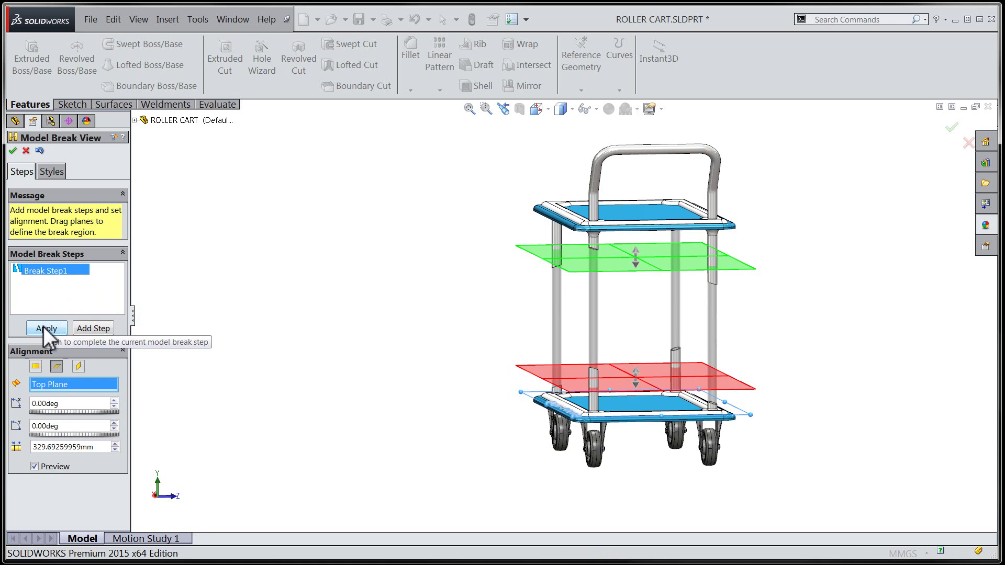
# Add Break Step2 aligned to the Right Plane, viewing the cart from the top.
pyautogui.click(85, 328)
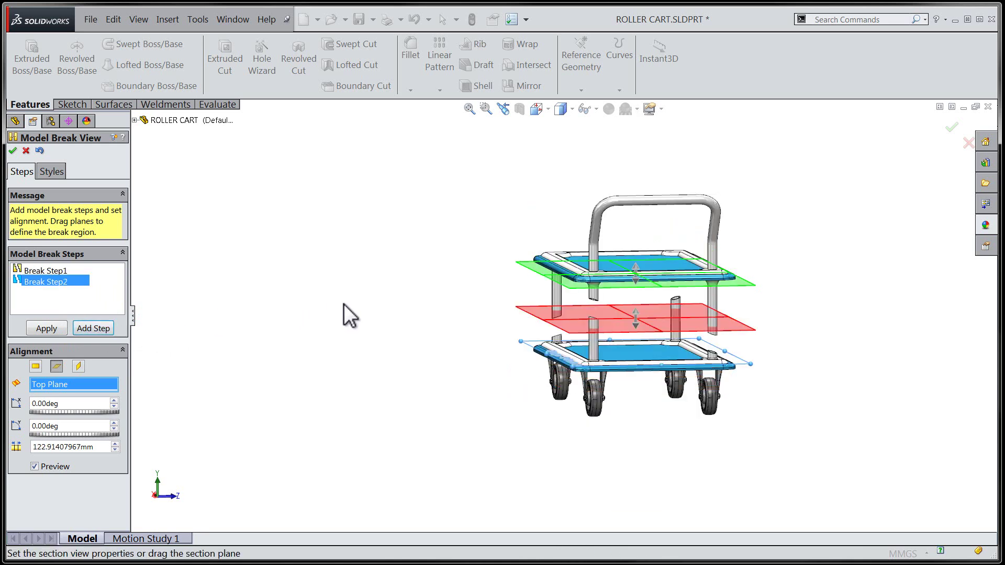
pyautogui.moveTo(344, 304); pyautogui.dragTo(296, 304, button='right')
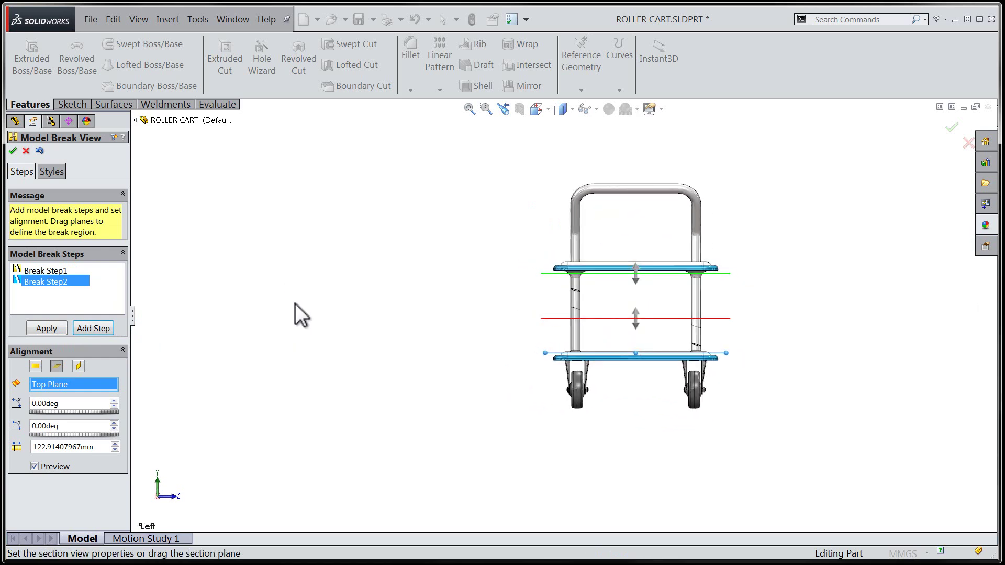
pyautogui.hotkey('ctrl', '5')
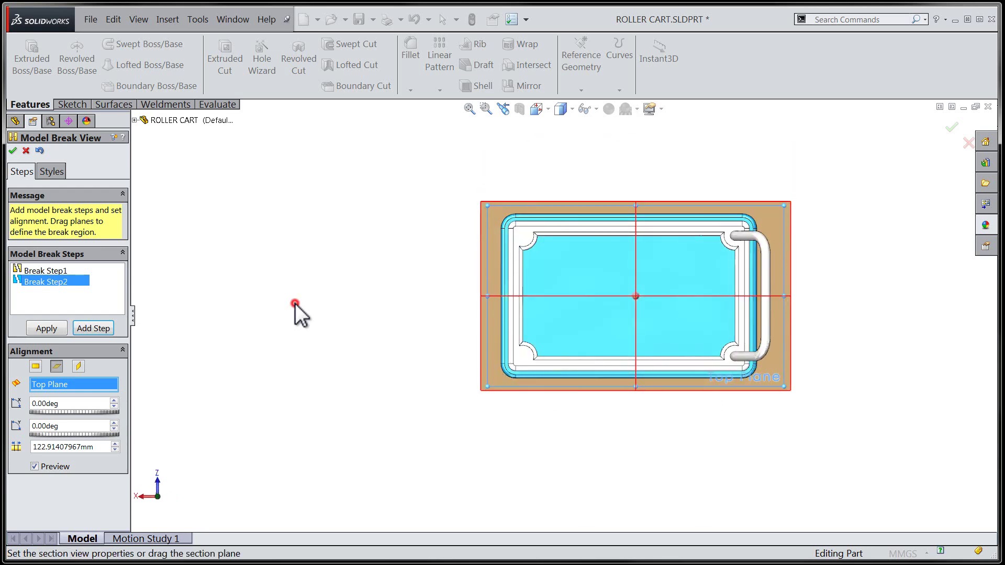
pyautogui.press('f')
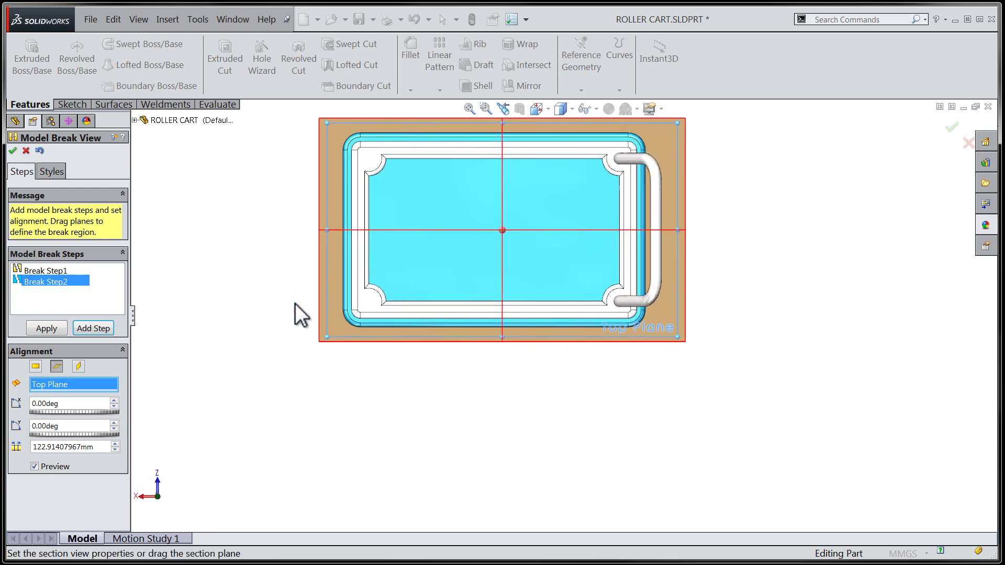
pyautogui.click(77, 366)
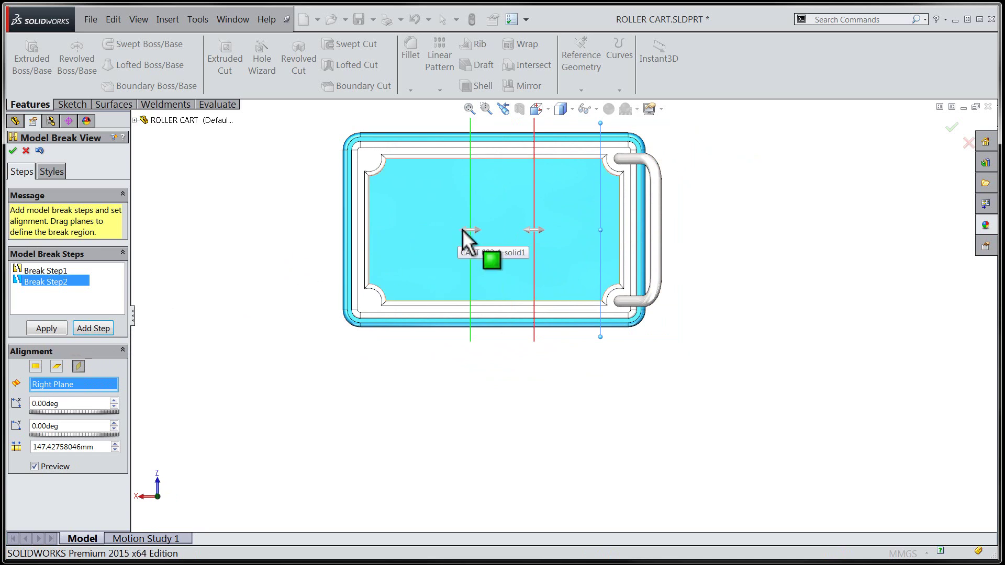
# Spread Break Step2's planes to 337.43 mm apart along the shelf and apply the break.
pyautogui.moveTo(469, 232); pyautogui.dragTo(416, 233)
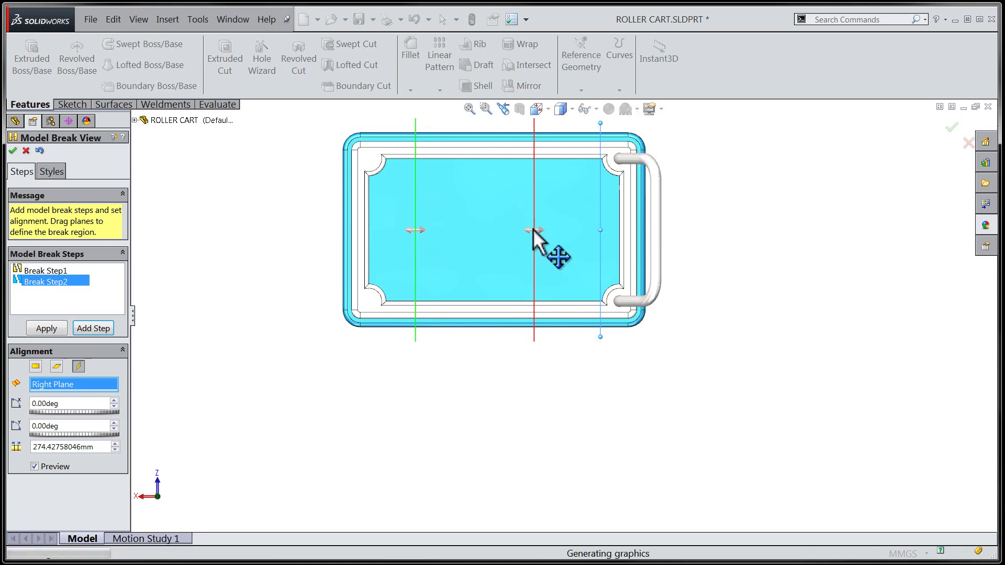
pyautogui.moveTo(533, 231); pyautogui.dragTo(561, 231)
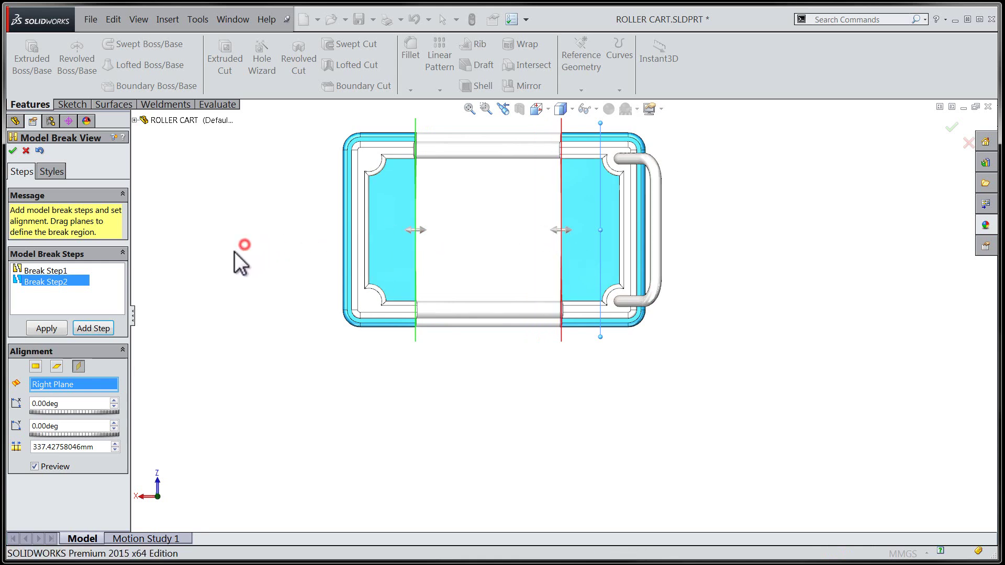
pyautogui.click(40, 328)
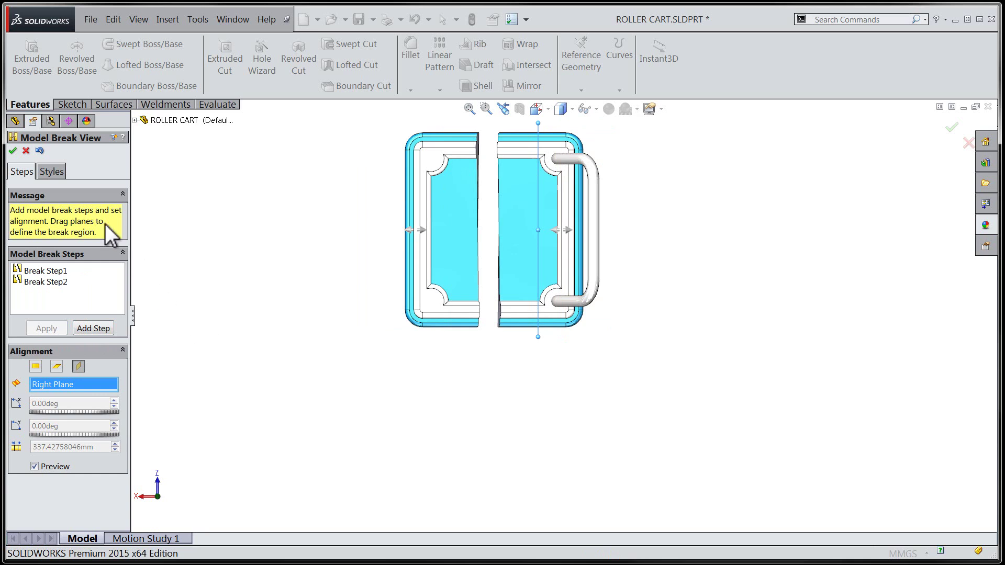
# Accept Model Break View1, show it under the Default configuration, and zoom in isometrically.
pyautogui.click(12, 150)
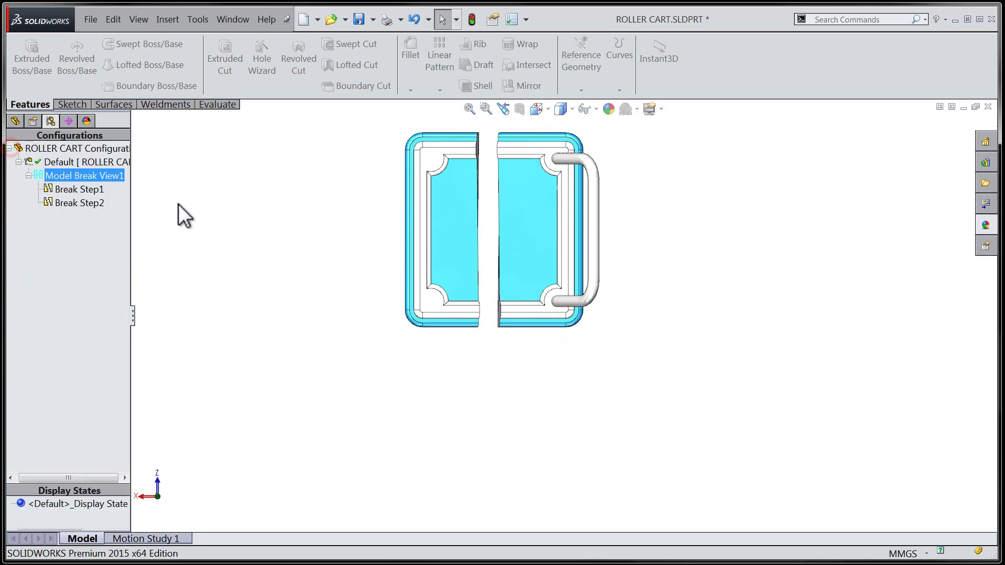
pyautogui.click(221, 256)
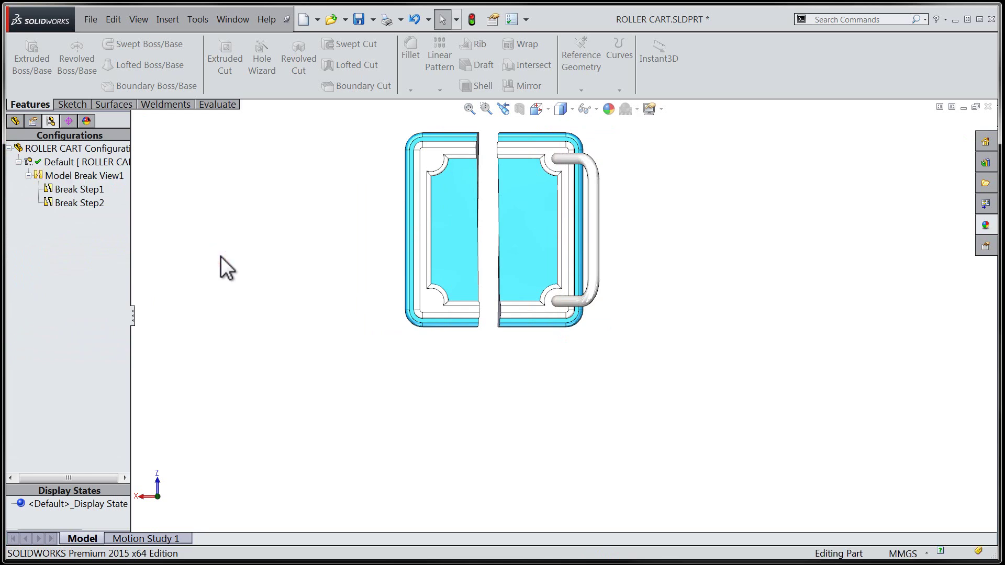
pyautogui.hotkey('ctrl', '7')
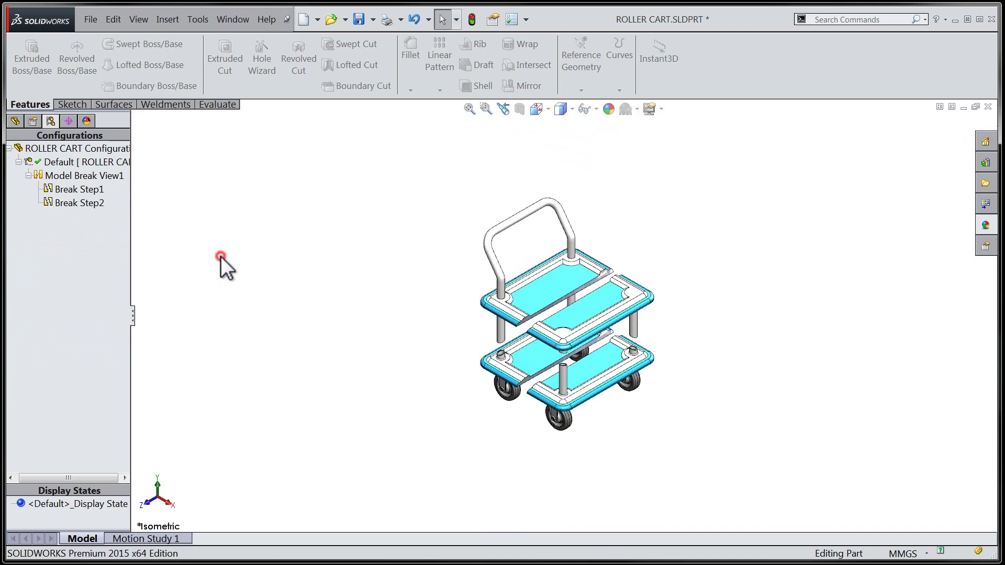
pyautogui.scroll(-5, 571, 324)
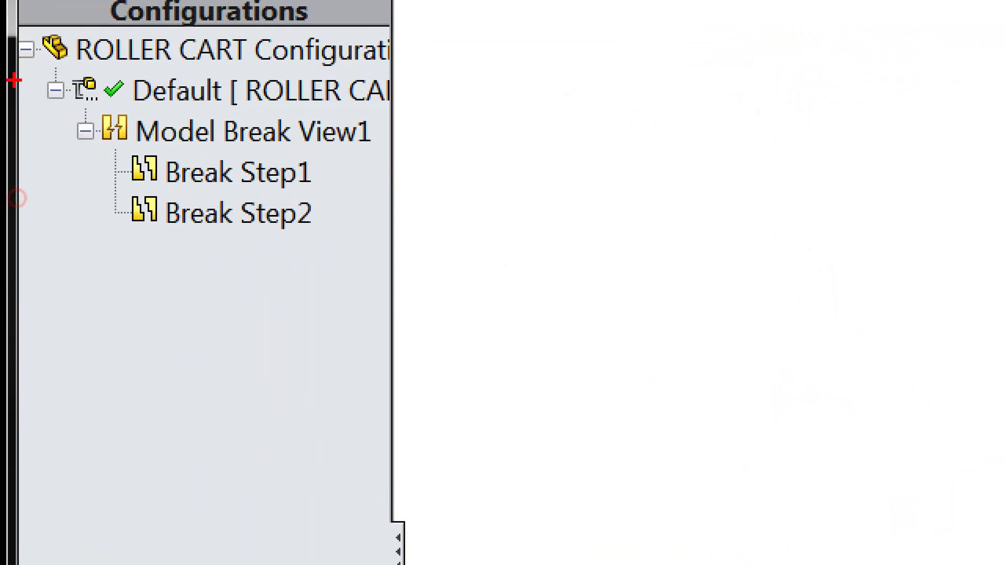
pyautogui.moveTo(29, 74)
pyautogui.mouseDown()
pyautogui.moveTo(96, 112)
pyautogui.moveTo(325, 190)
pyautogui.mouseUp()
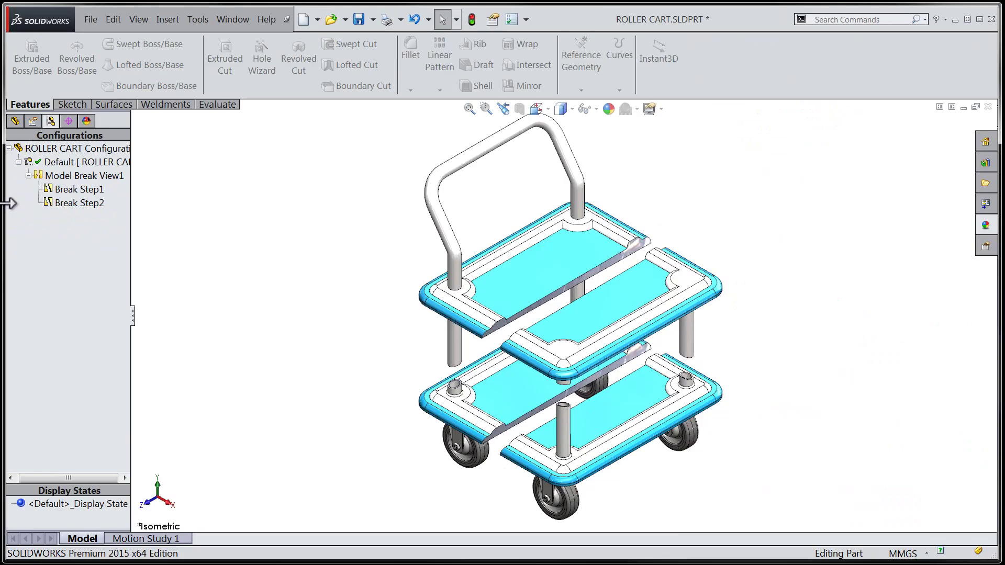
pyautogui.rightClick(64, 180)
pyautogui.click(93, 187)
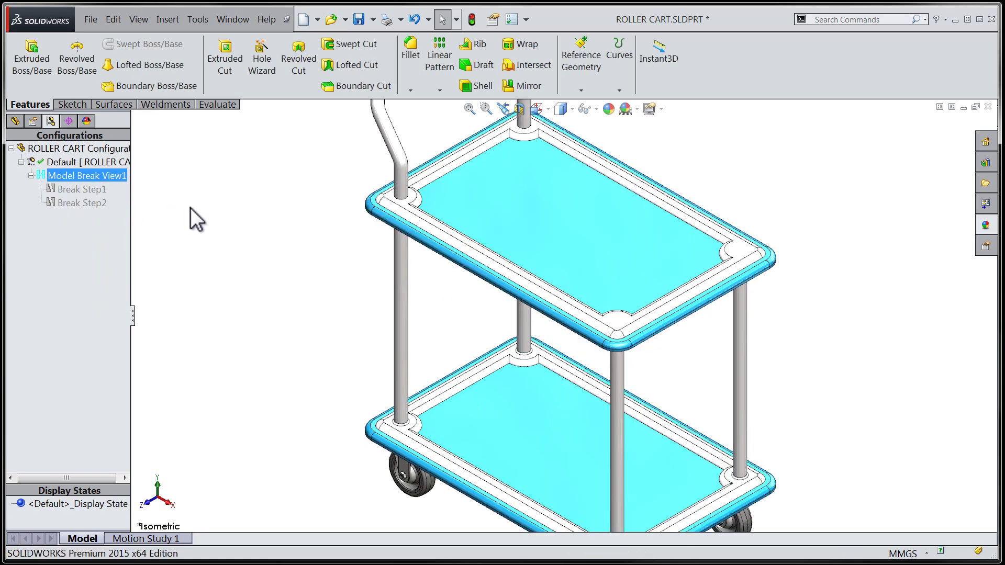
pyautogui.click(191, 208)
pyautogui.press('f')
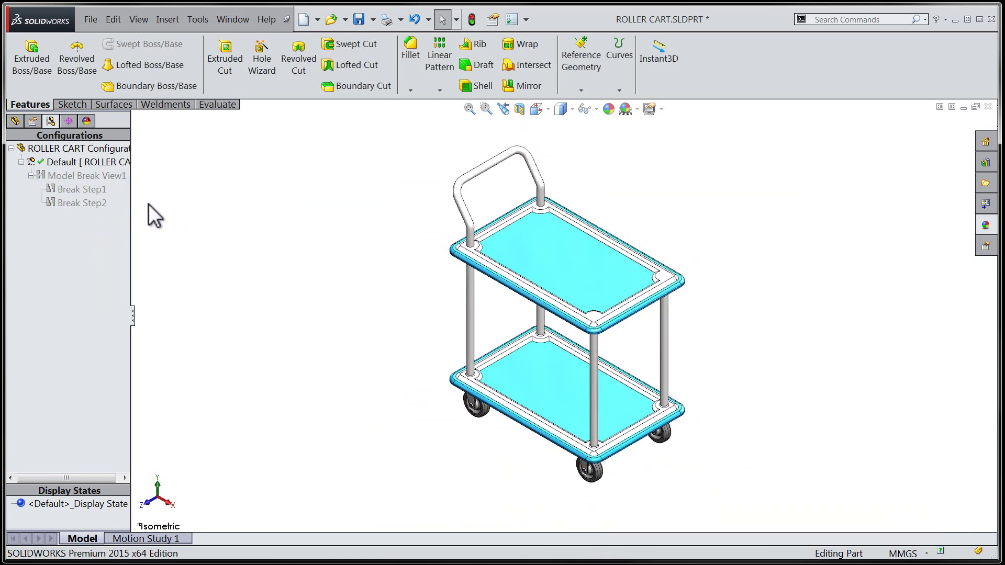
pyautogui.rightClick(90, 177)
pyautogui.click(120, 189)
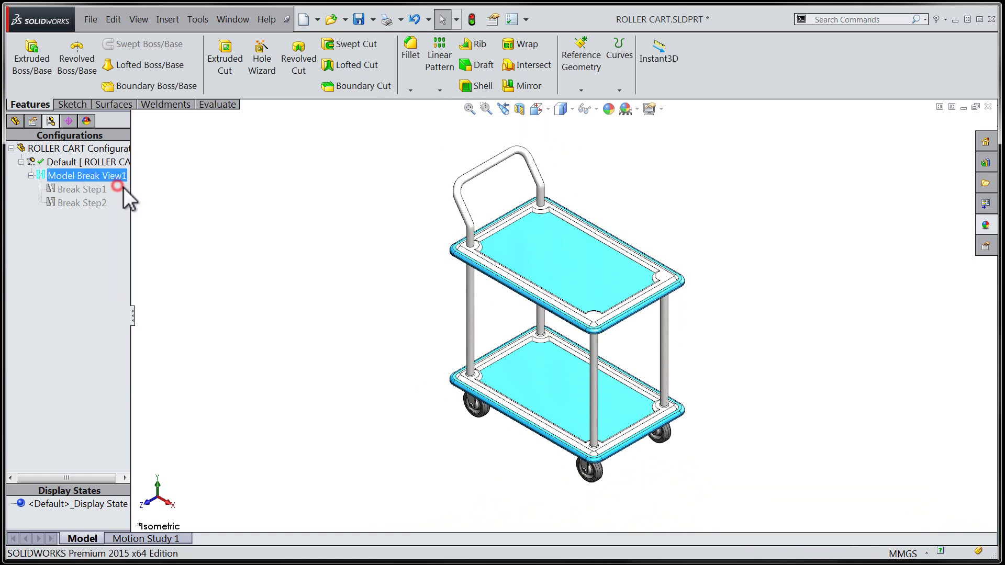